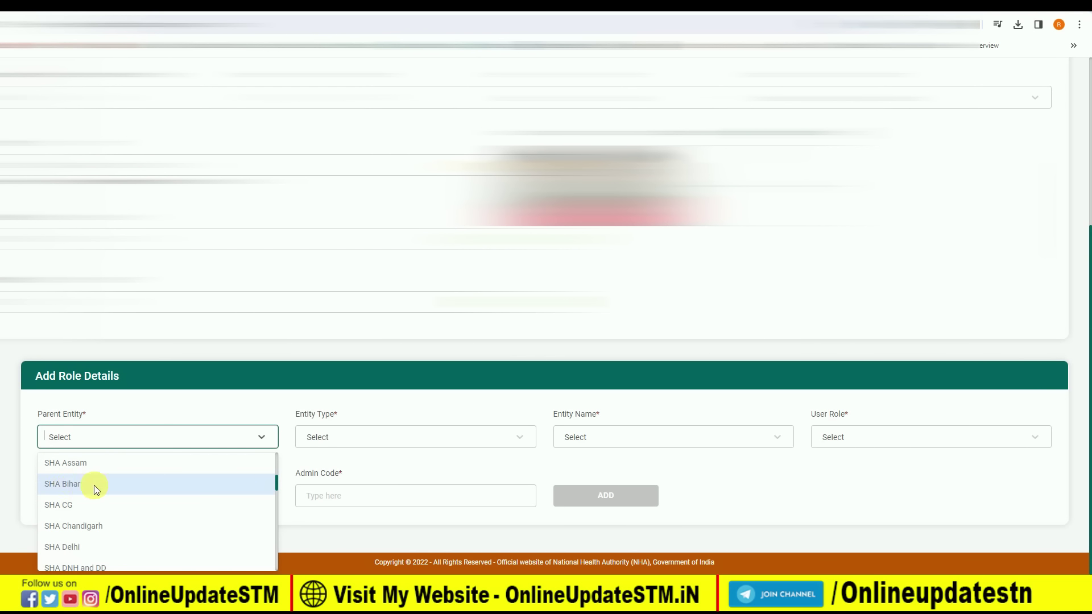
- Set the role's parent entity to SHA Bihar and its entity type to Card Creation Agency
click(59, 485)
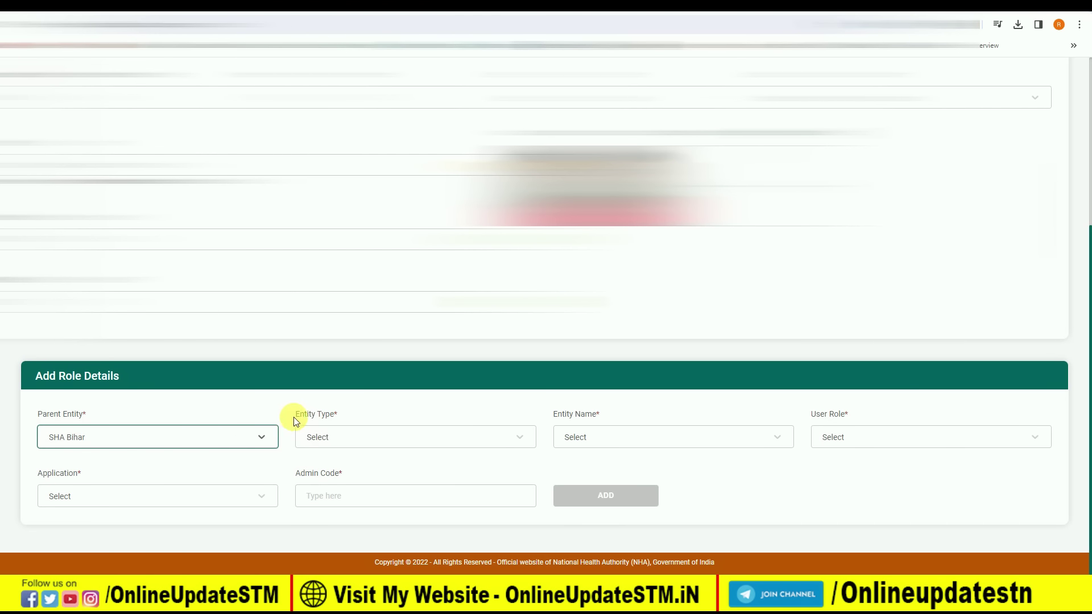
click(325, 437)
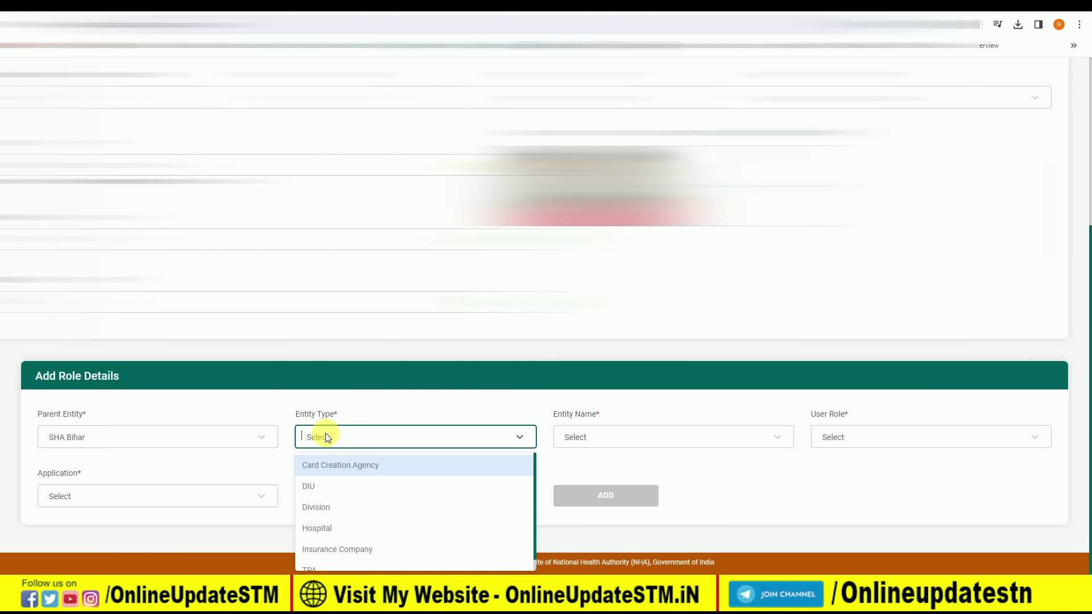
click(340, 464)
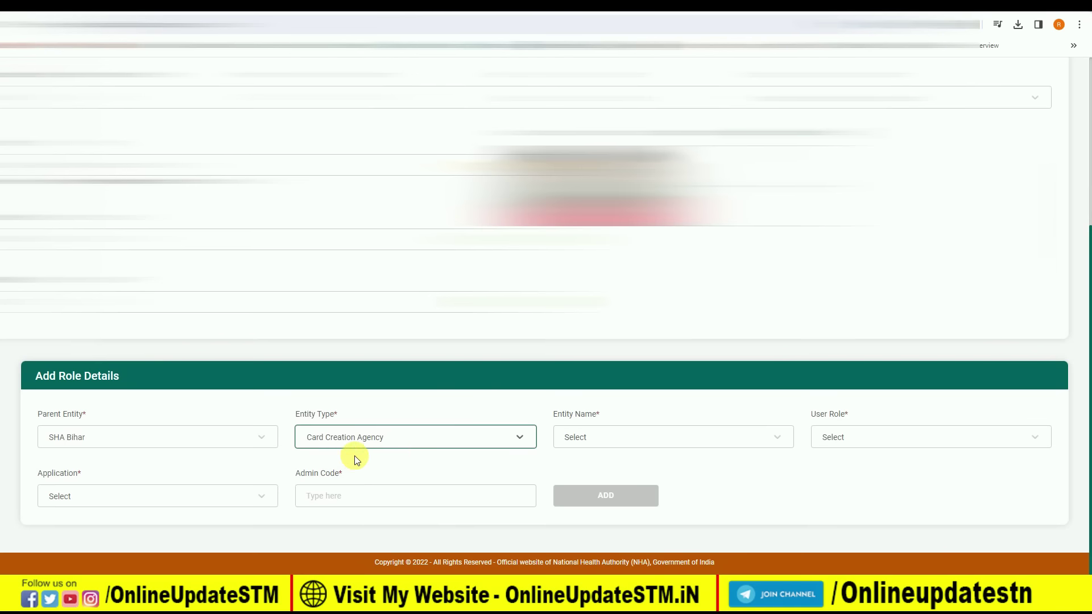
- Try ASHA, CSC and Gram Sevak as the entity name, checking which role fields each one requires
click(598, 435)
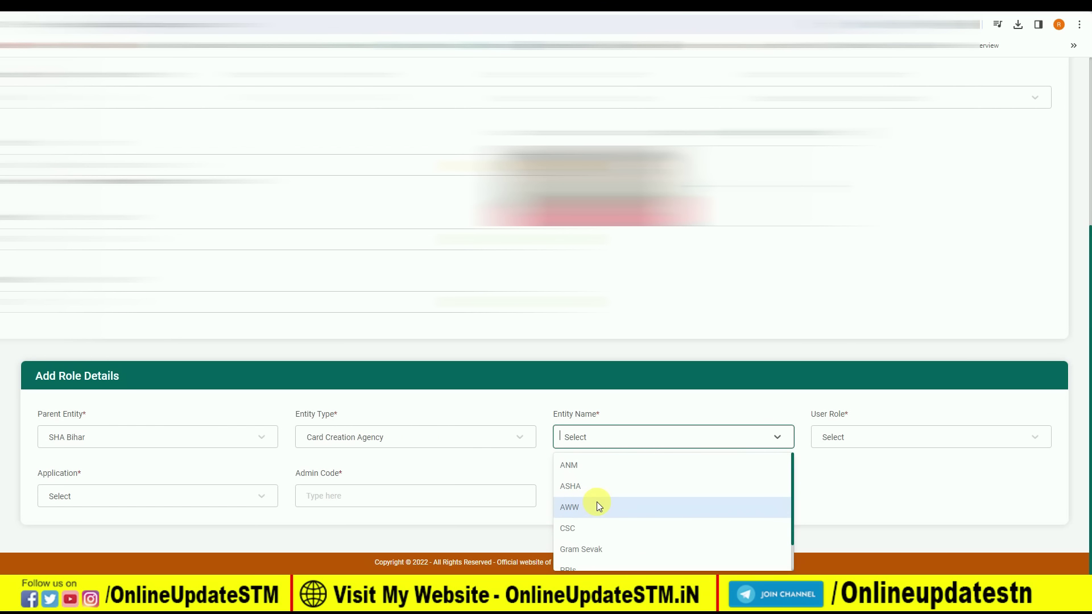
scroll(589, 526, down, 1)
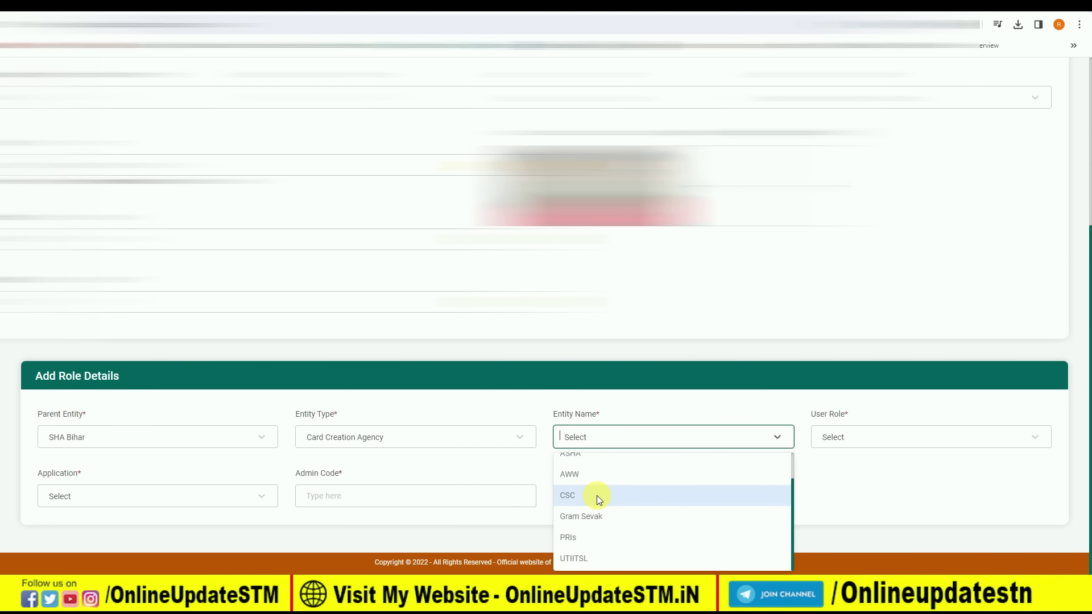
scroll(596, 494, up, 1)
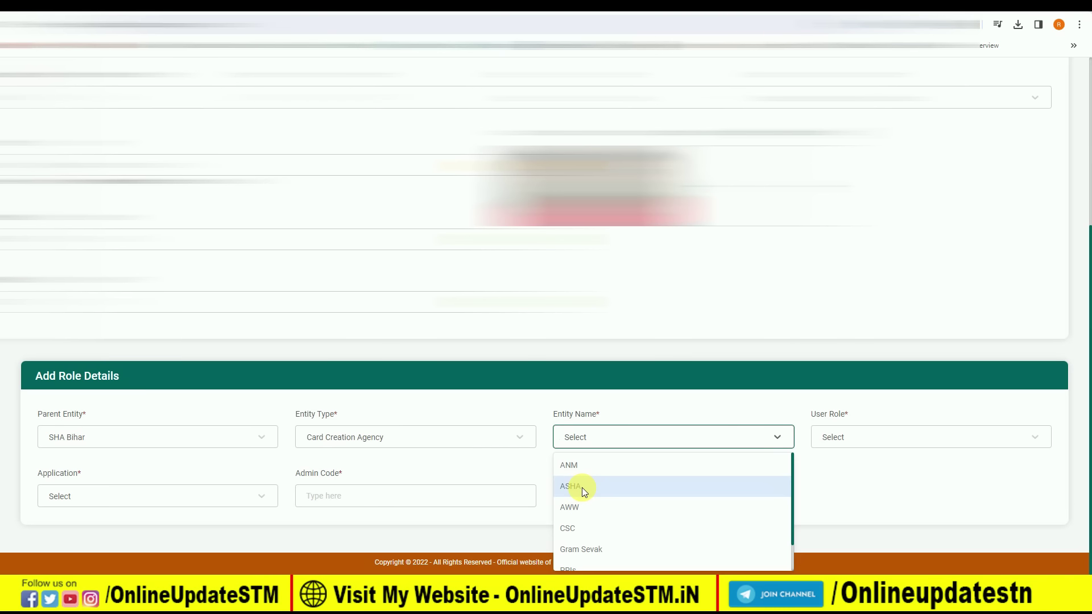
click(582, 488)
click(841, 438)
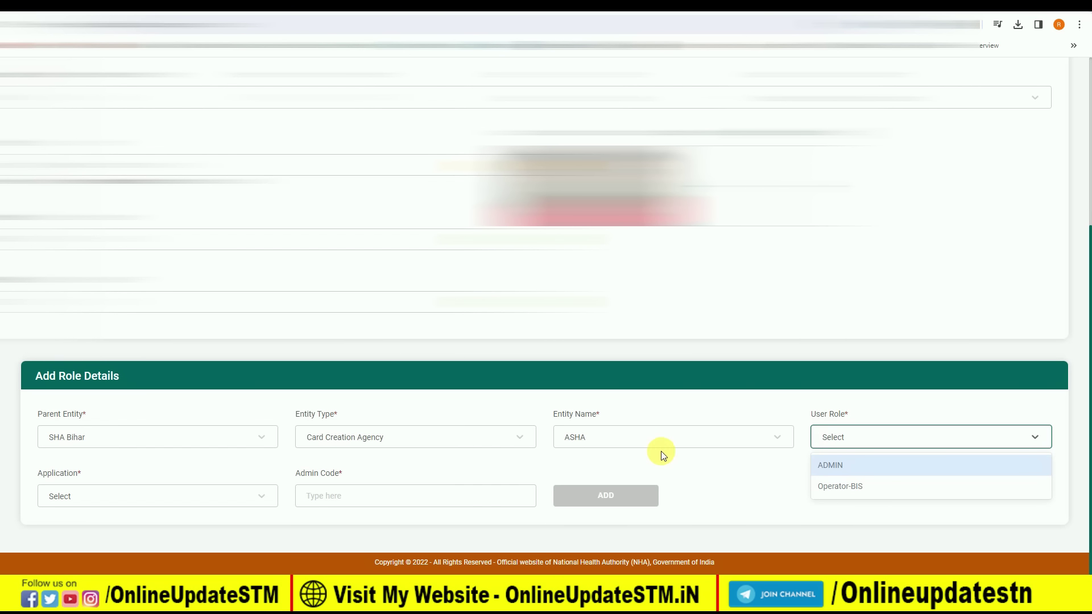
click(636, 437)
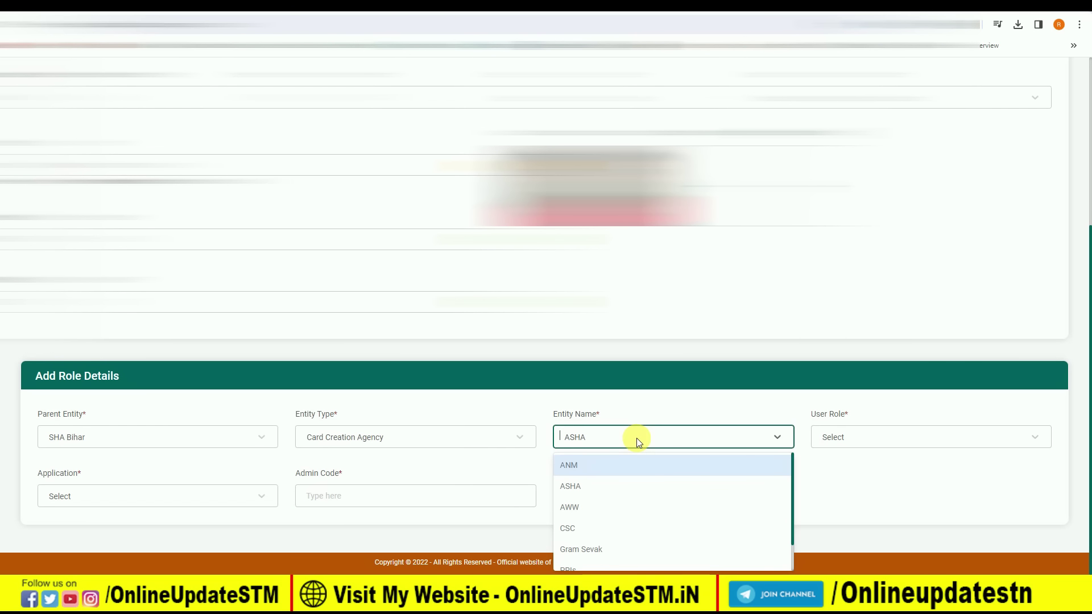
click(633, 528)
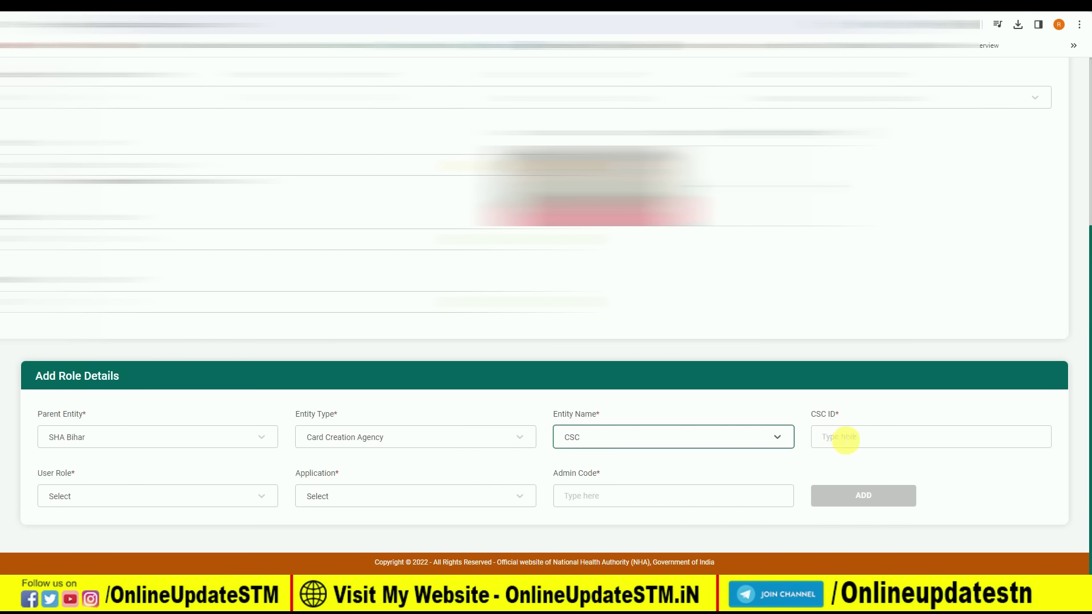
click(674, 437)
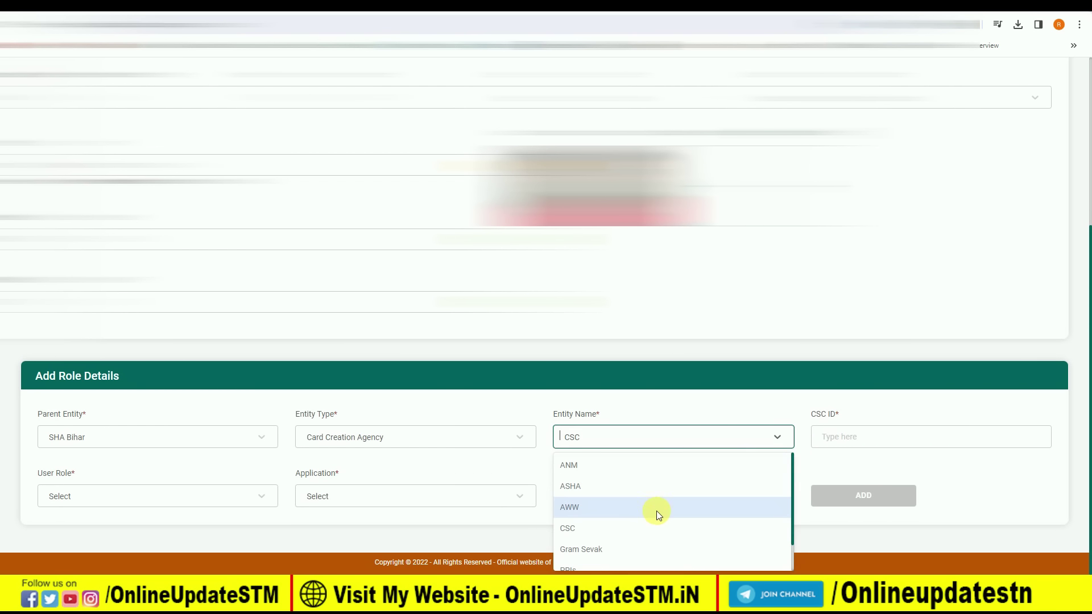
click(642, 544)
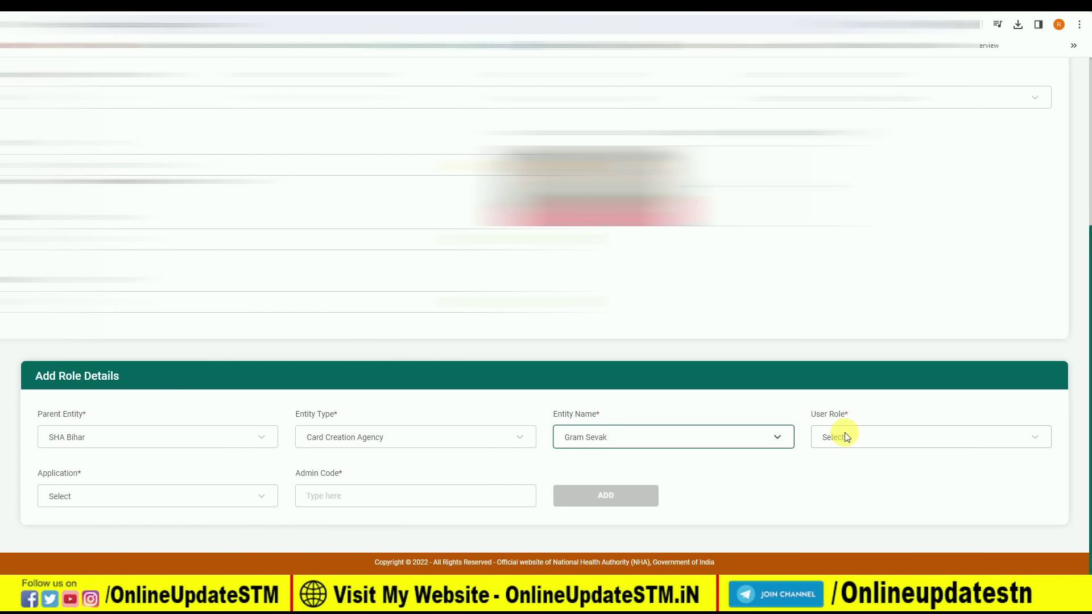
- Fill in the role details with entity name CSC, user role Operator-BIS and application BIS
click(631, 438)
click(628, 526)
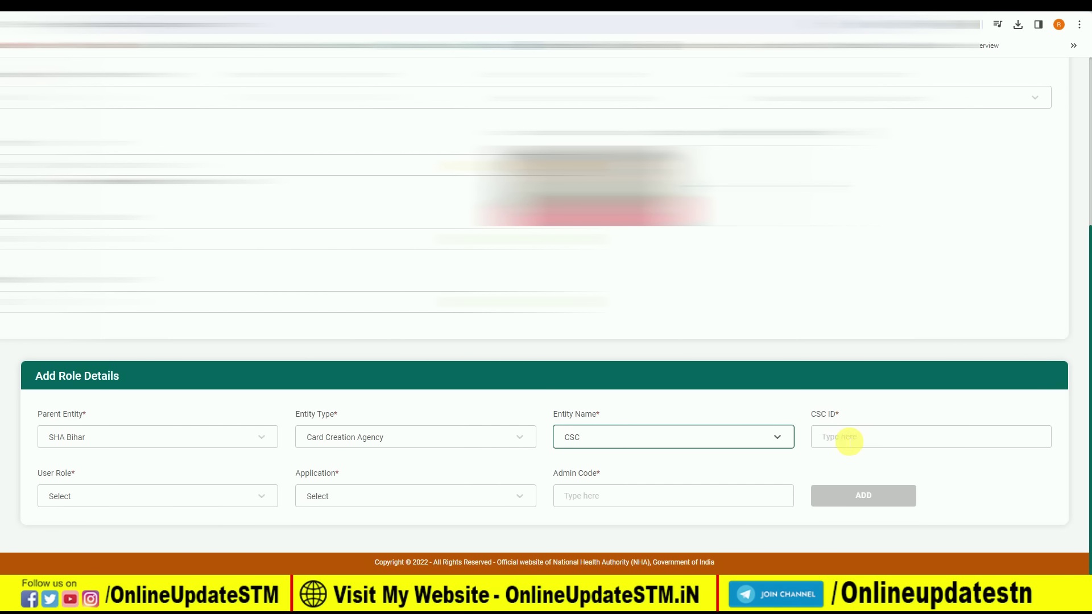
click(92, 496)
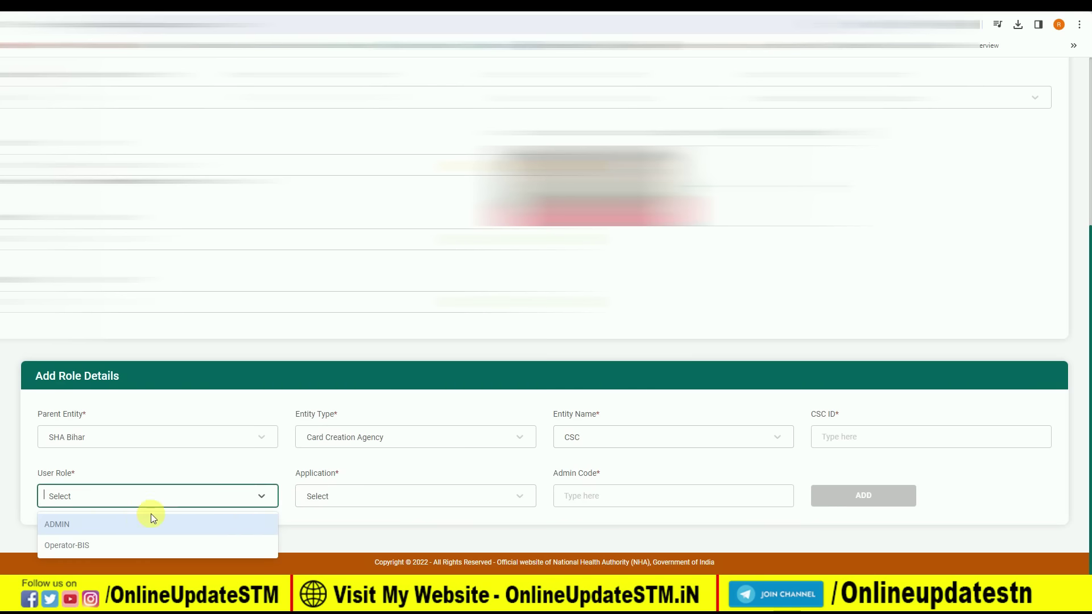
click(67, 547)
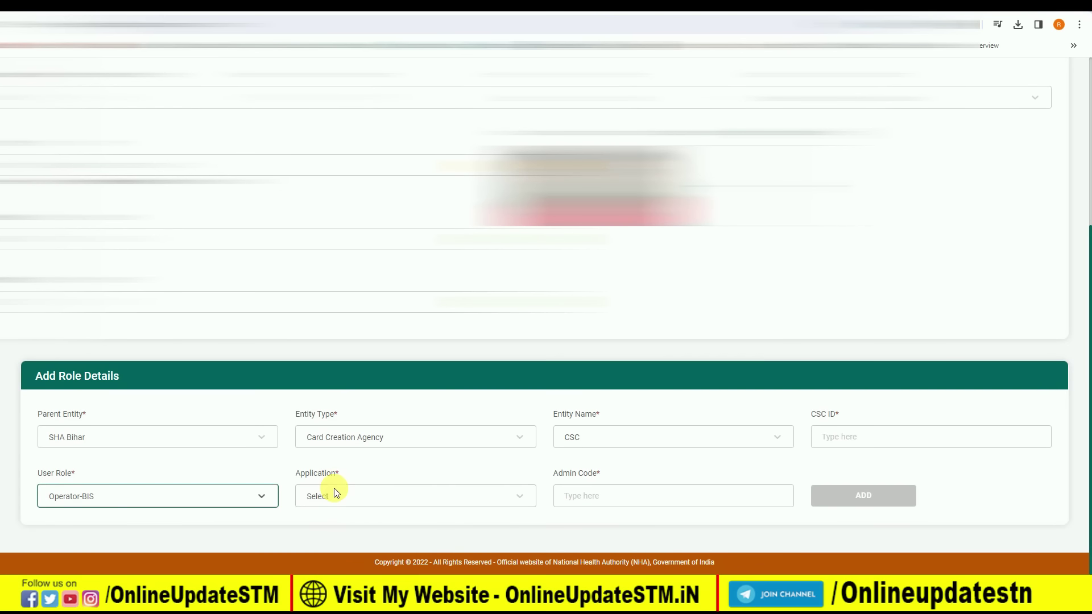
click(335, 497)
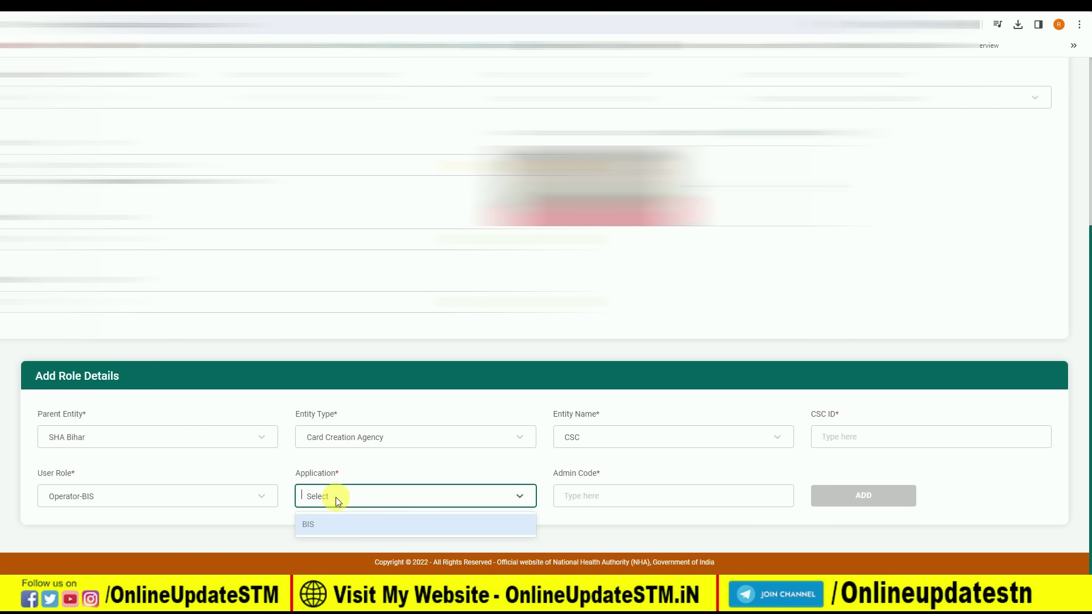
click(310, 526)
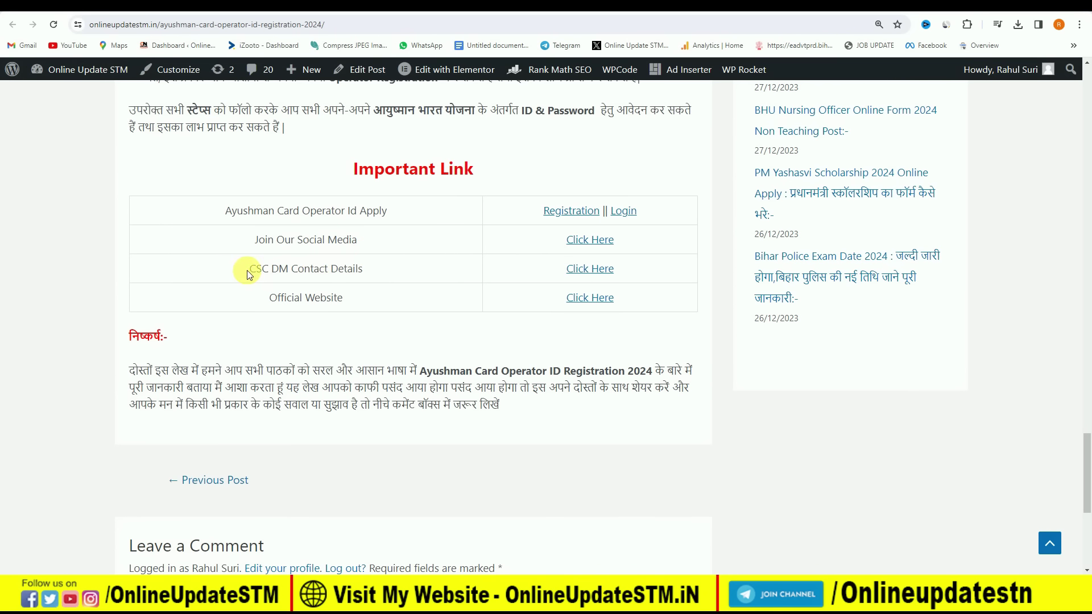
- Open the CSC DM Contact Details link from the Important Link table of the Ayushman Card operator article
drag(250, 270, 367, 275)
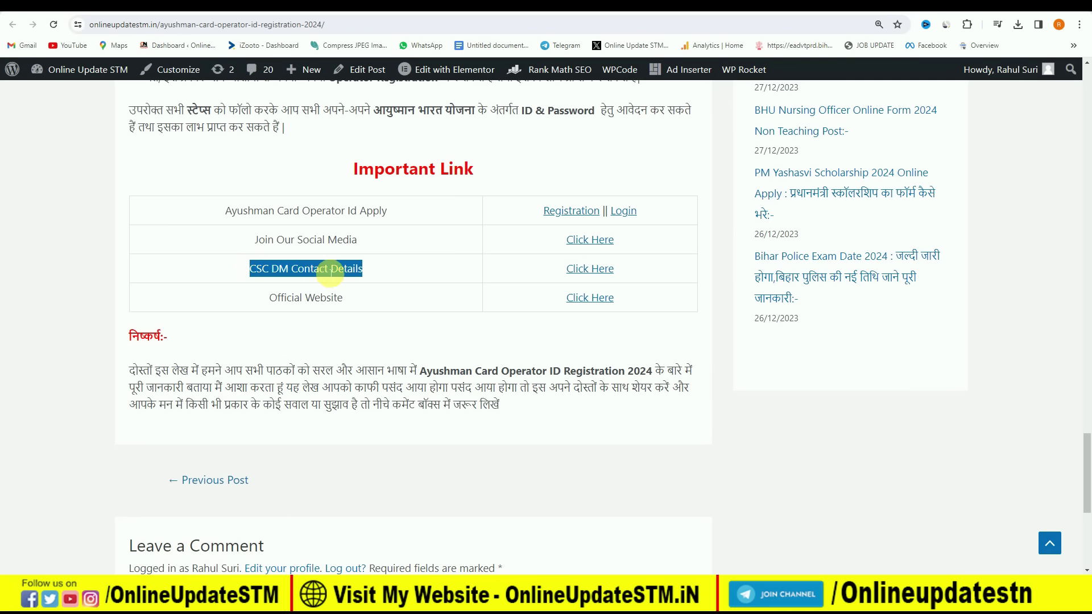
click(591, 272)
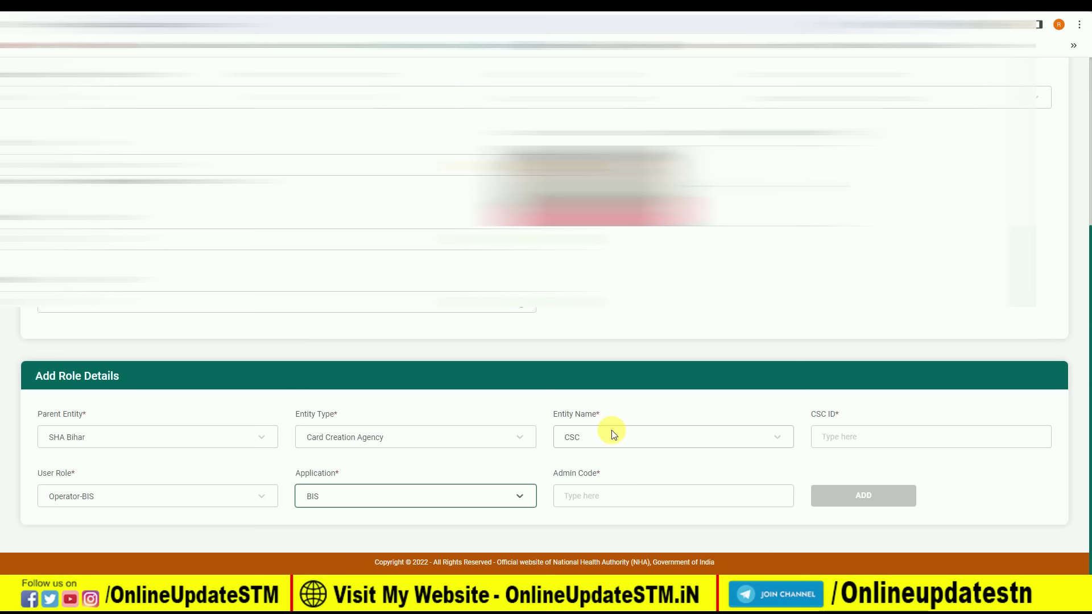
click(622, 438)
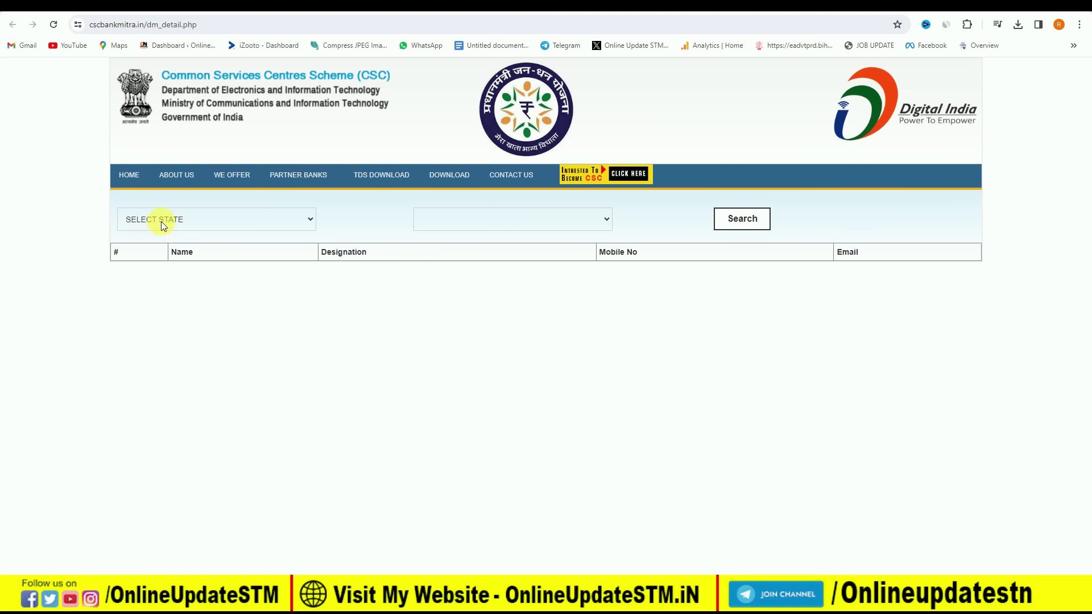
- Select Bihar as the state and choose a district for the CSC district manager contact search
click(162, 221)
click(164, 286)
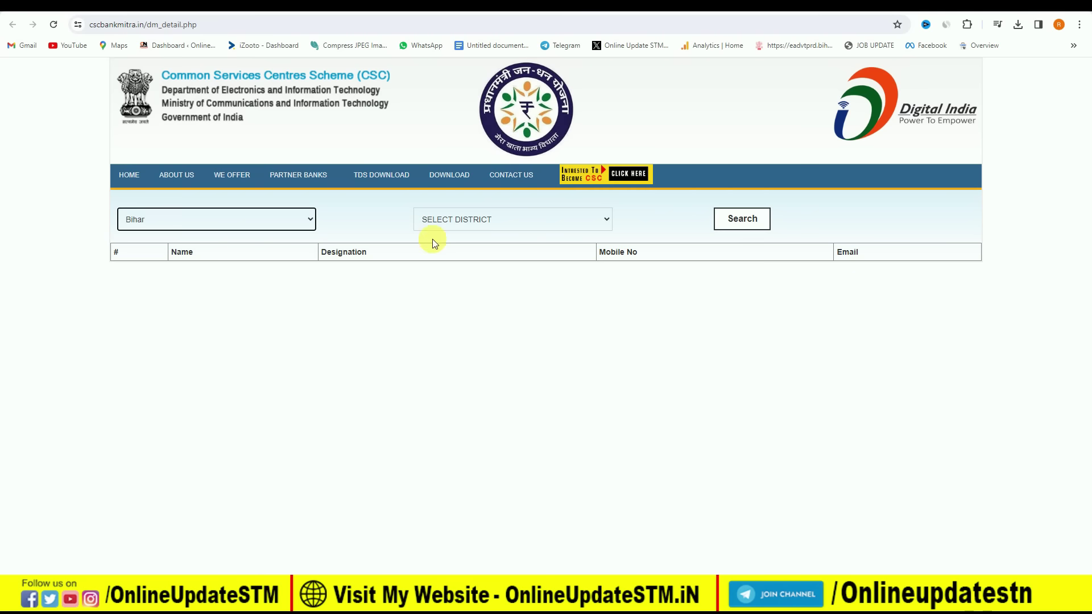
click(479, 219)
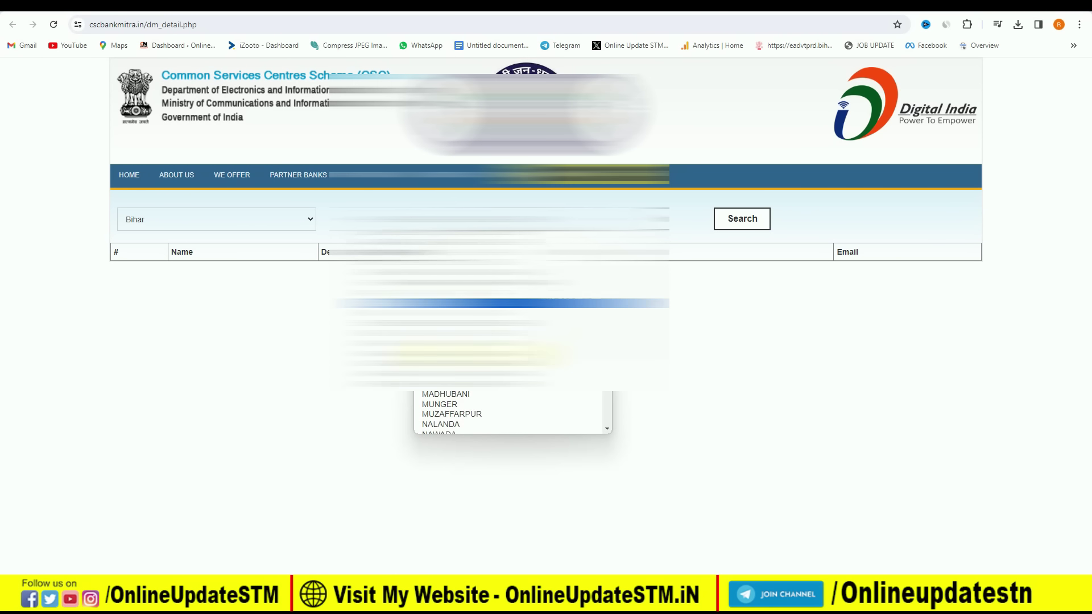
scroll(480, 353, down, 3)
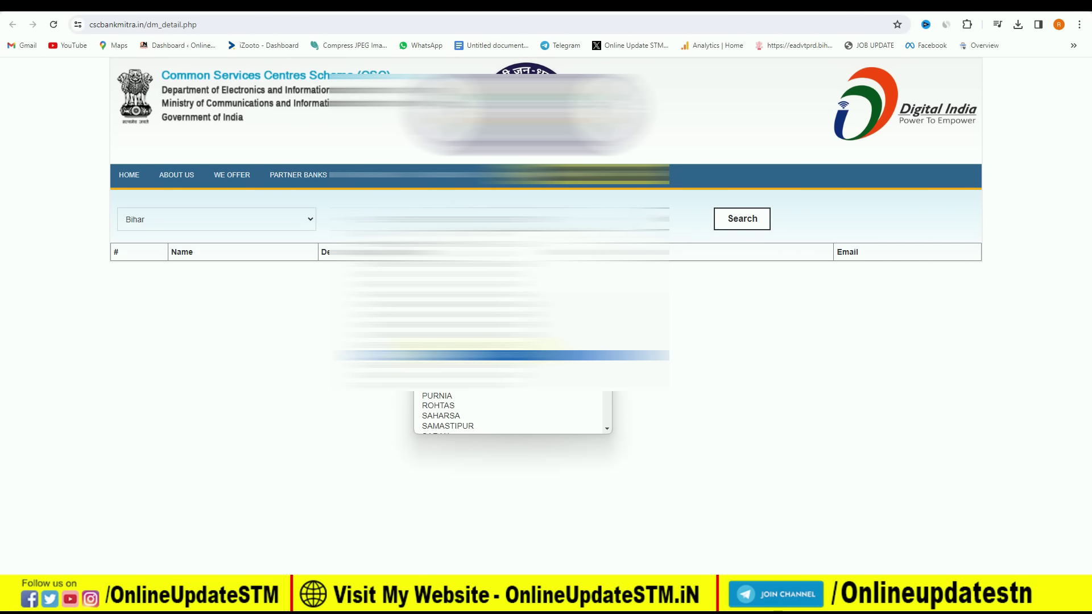
click(512, 356)
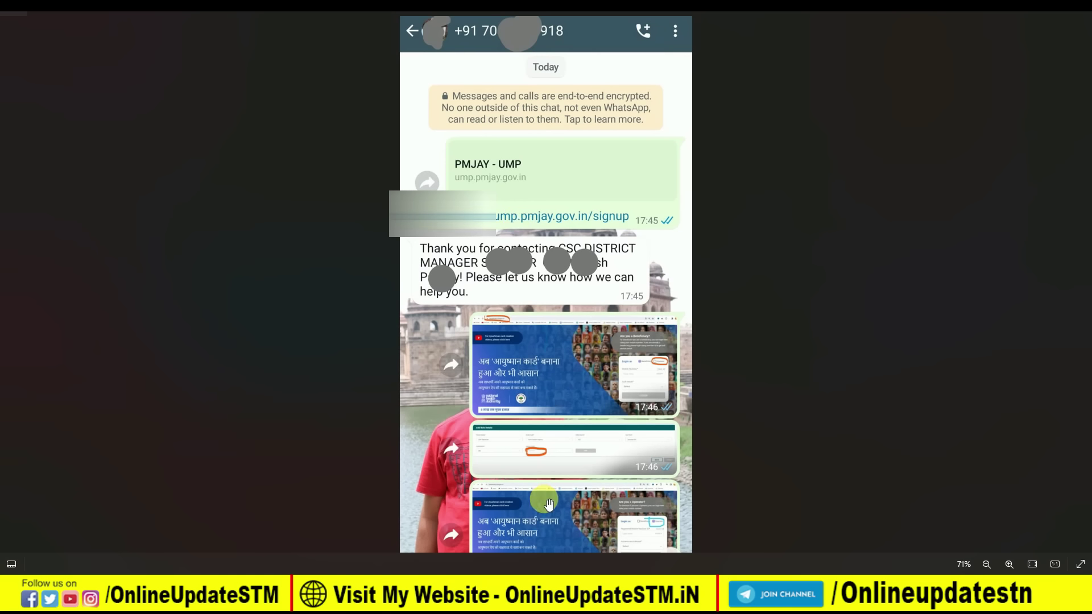
- View the next WhatsApp chat screenshot and examine the questions in the Google Form from CSC ID to Aadhaar Number
key(Right)
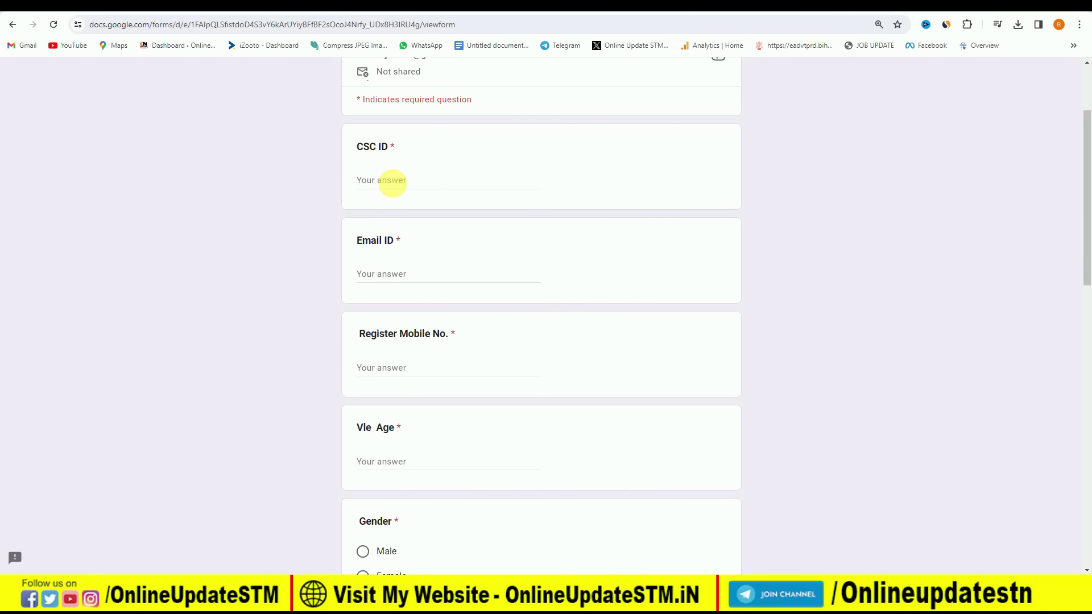
scroll(427, 287, down, 1)
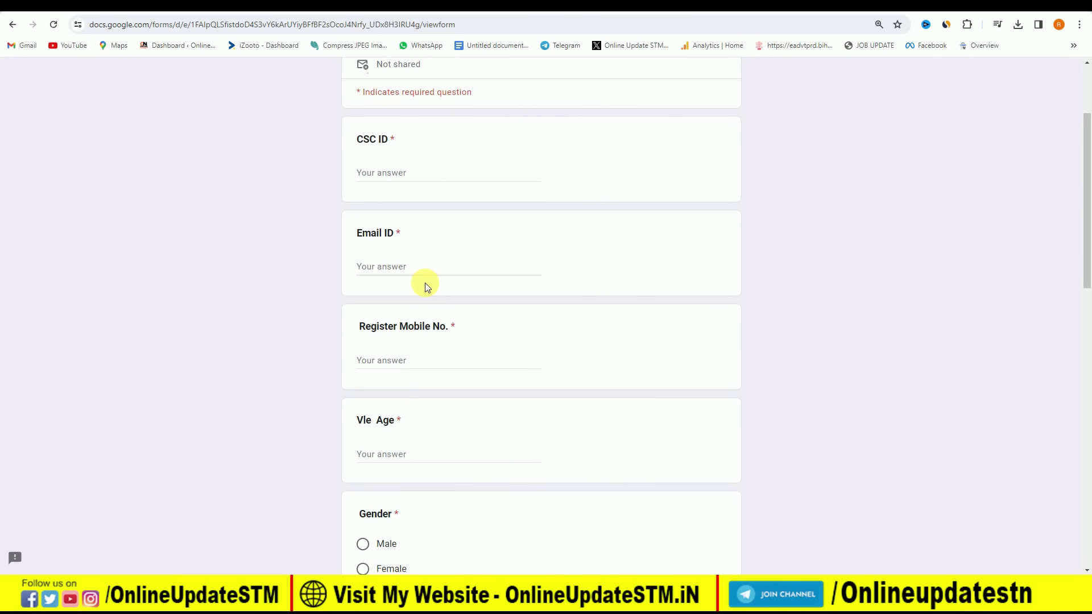
scroll(410, 310, down, 1)
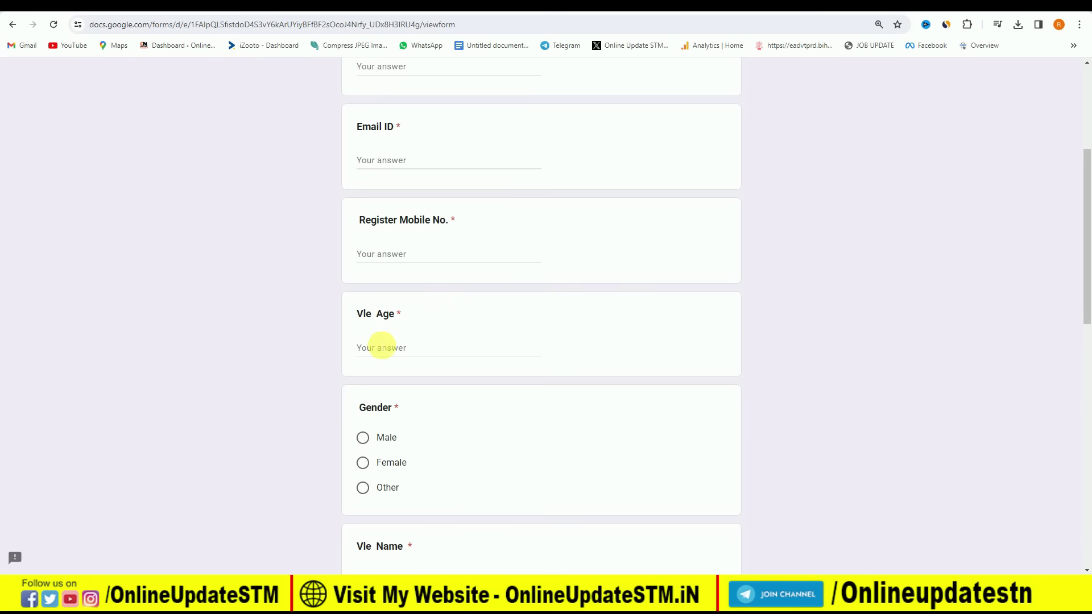
scroll(405, 340, down, 1)
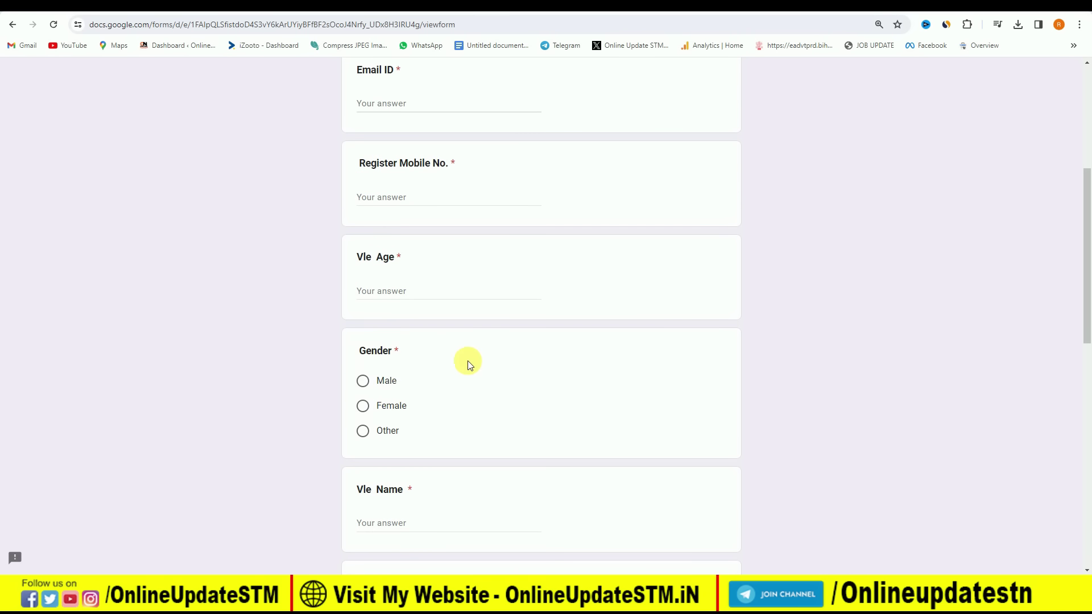
scroll(454, 365, down, 3)
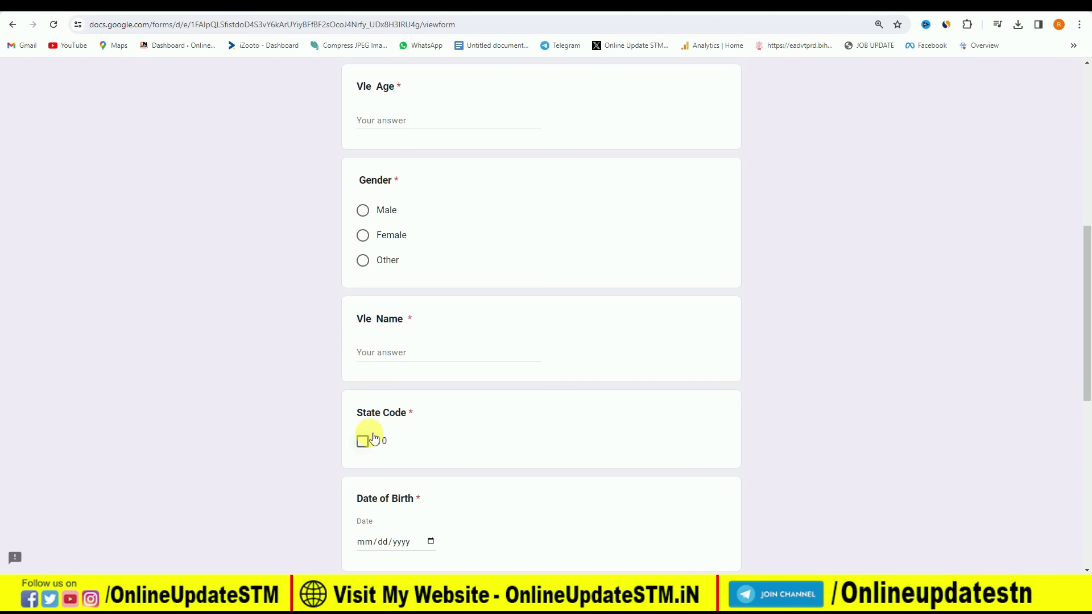
scroll(483, 397, down, 2)
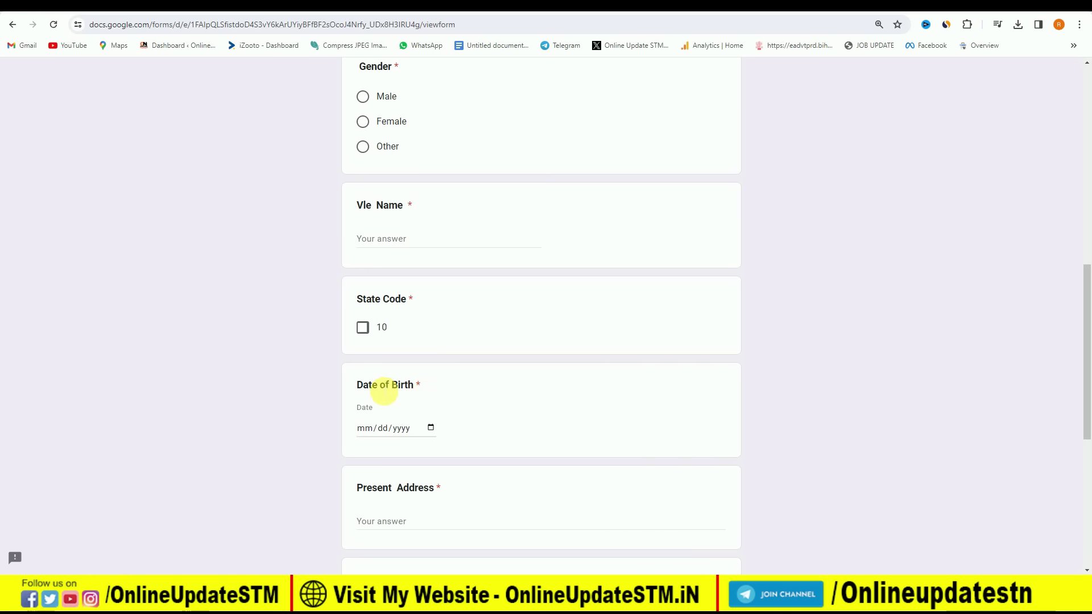
scroll(481, 398, down, 2)
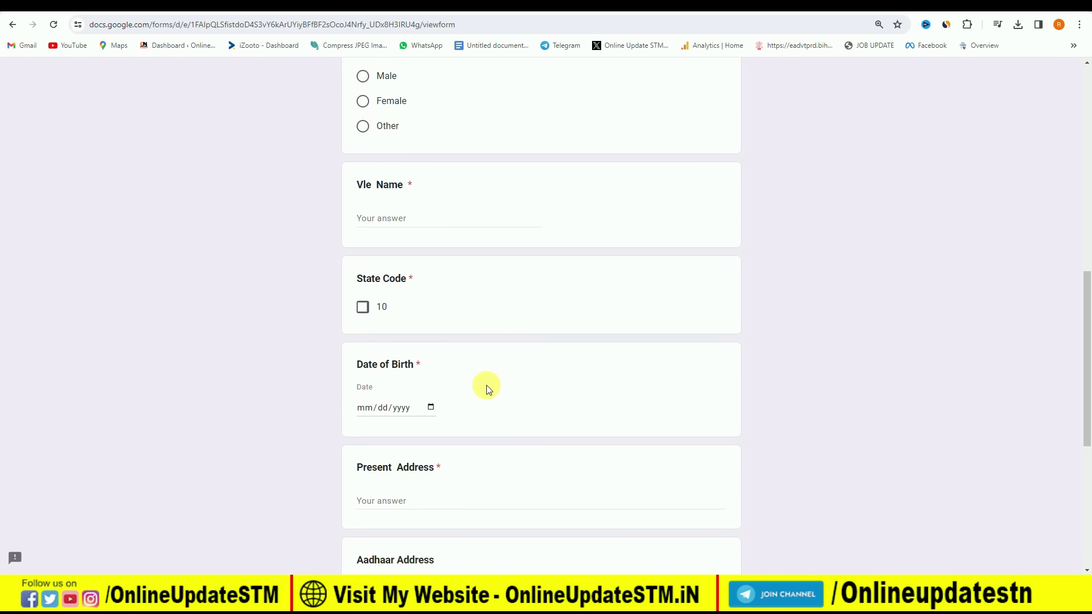
scroll(422, 406, down, 2)
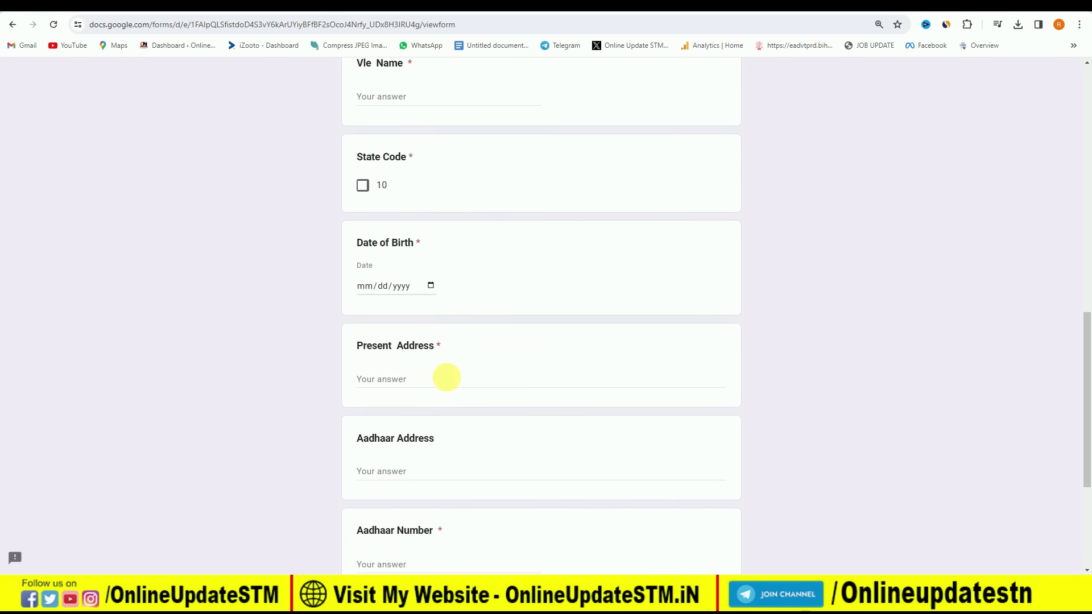
scroll(440, 400, down, 2)
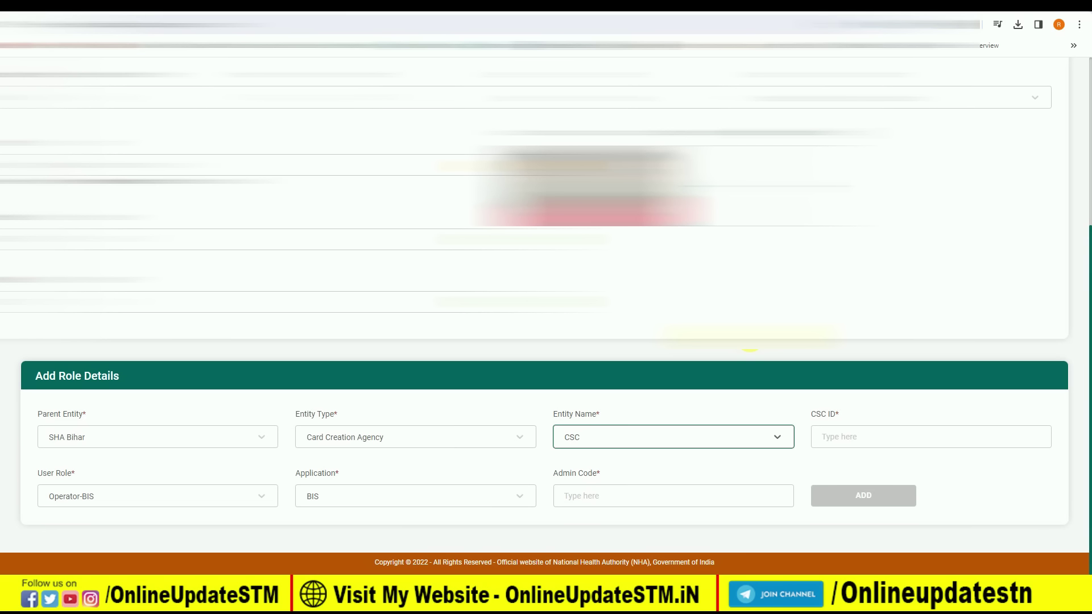
- Change the entity name in the role details to Gram Sevak and highlight the Admin Code label
click(626, 438)
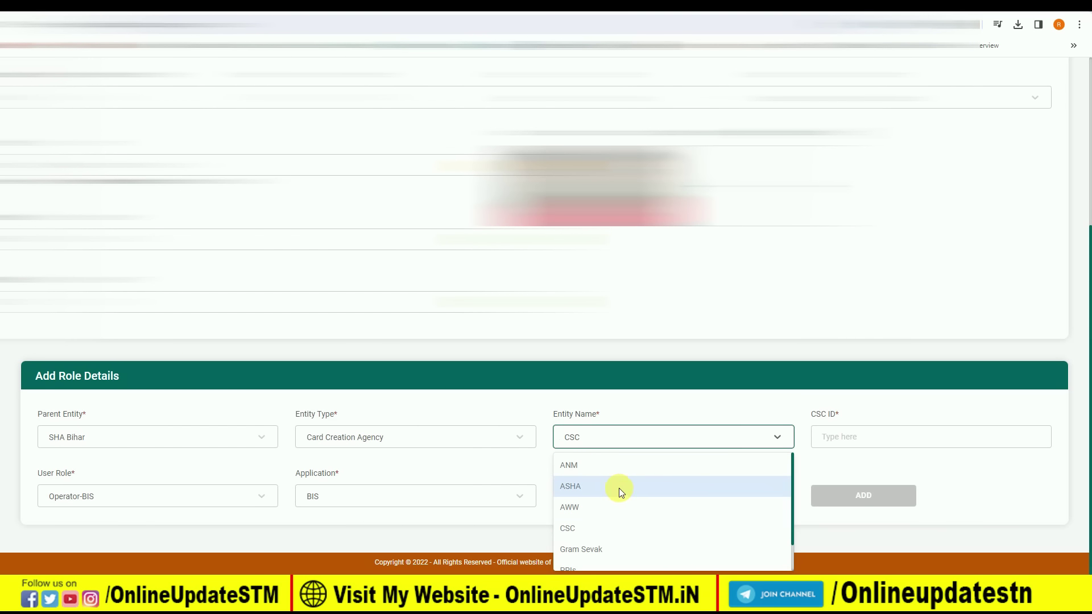
click(614, 549)
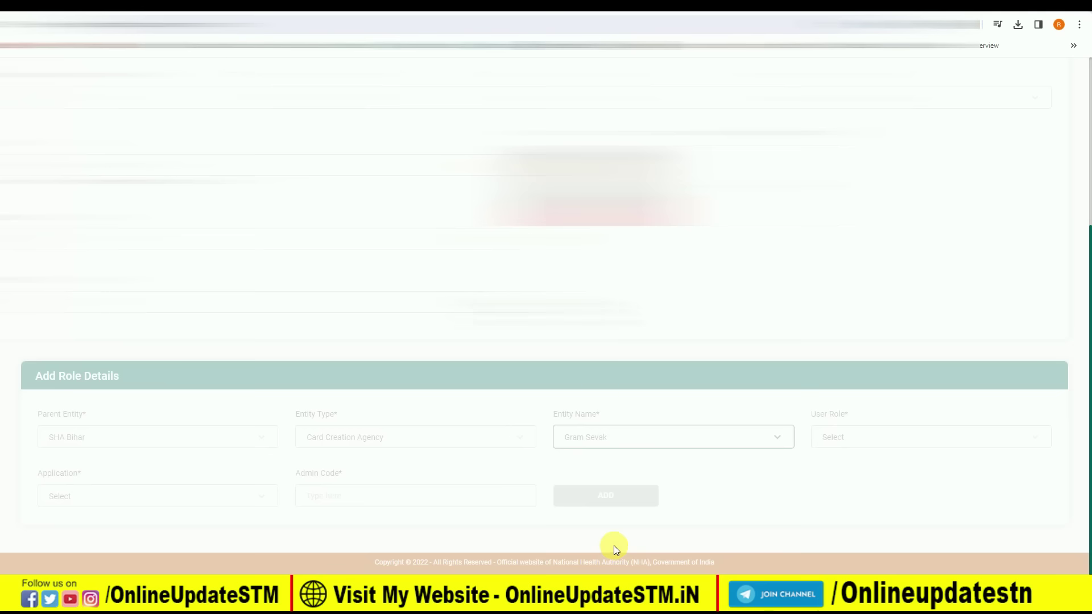
drag(298, 475, 341, 480)
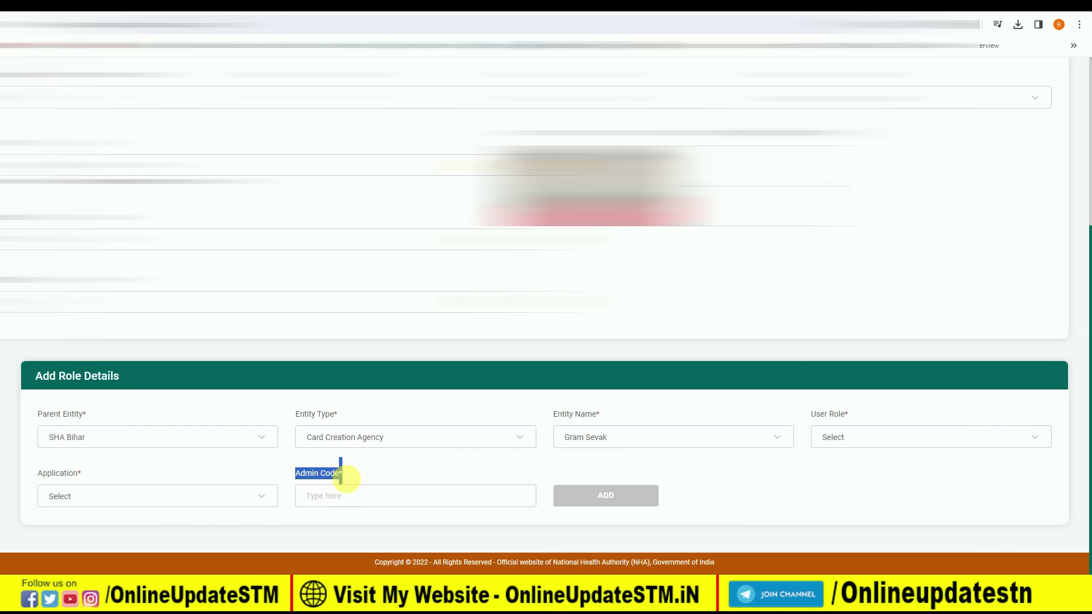
click(385, 478)
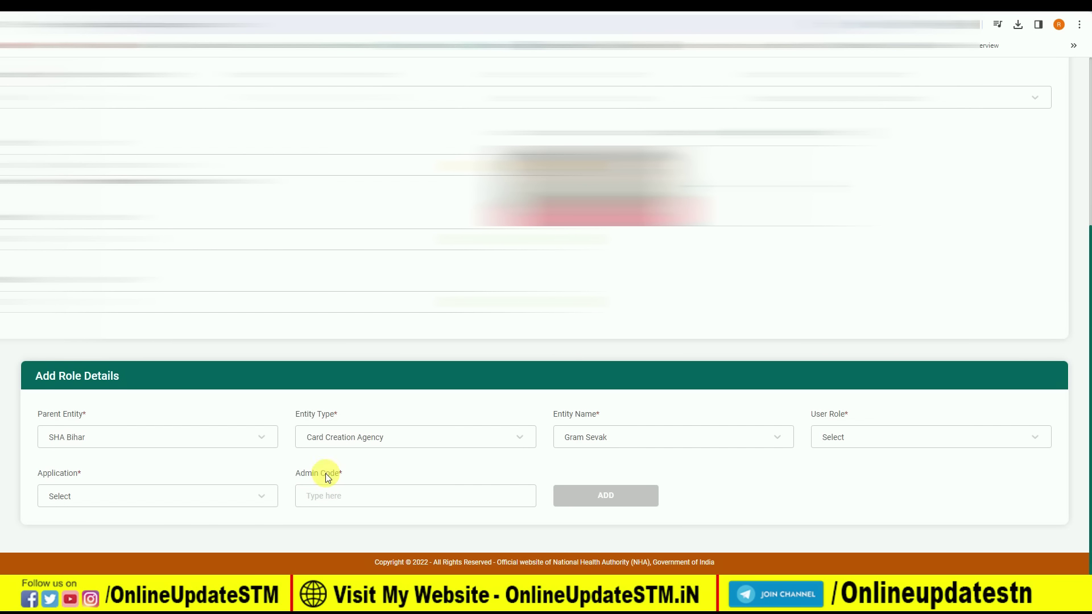
drag(298, 475, 336, 475)
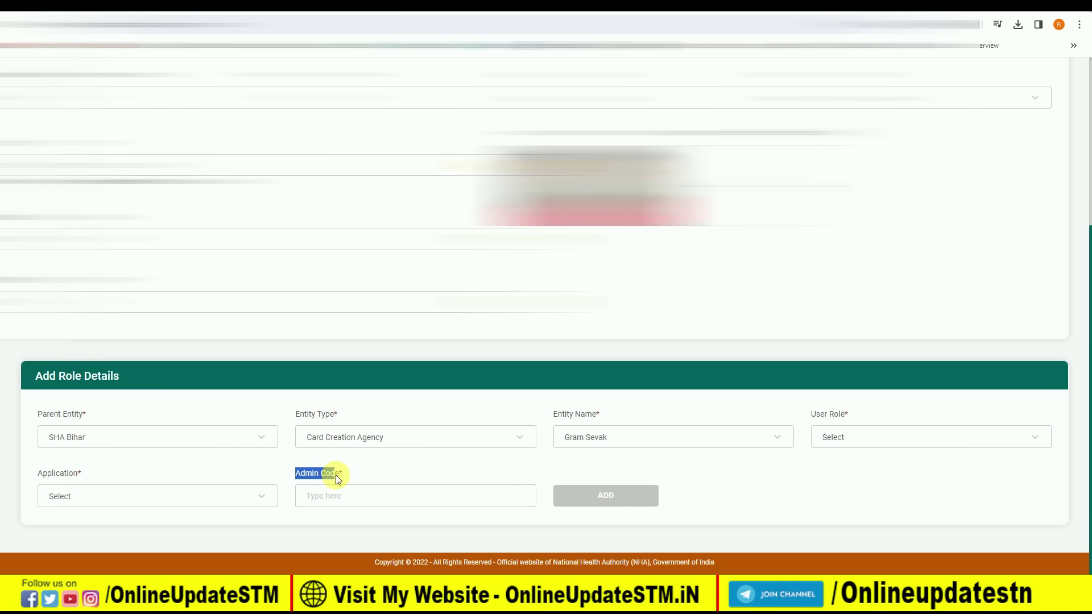
click(369, 469)
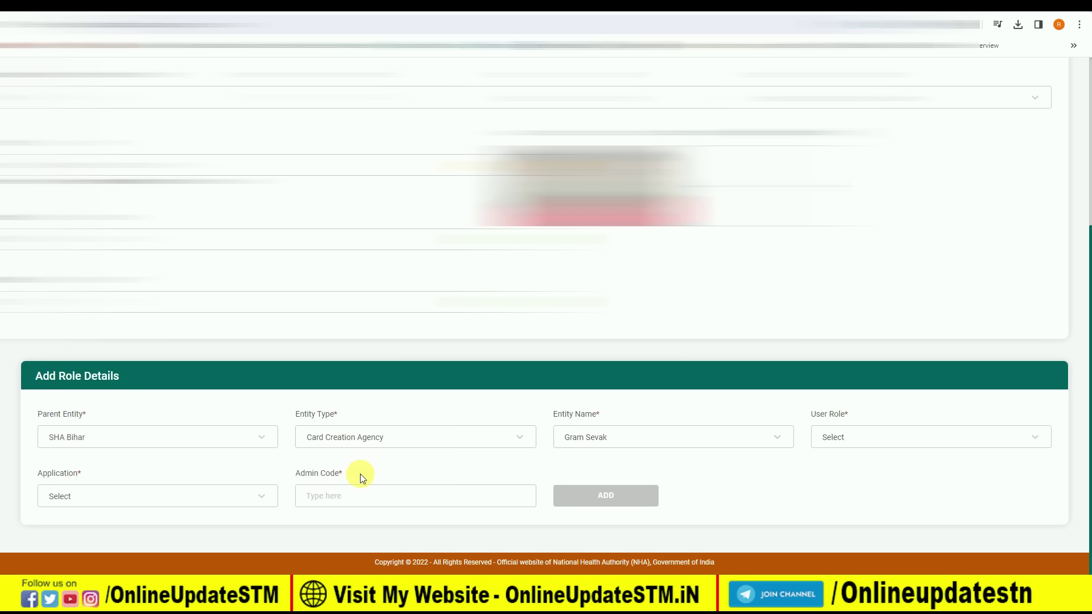